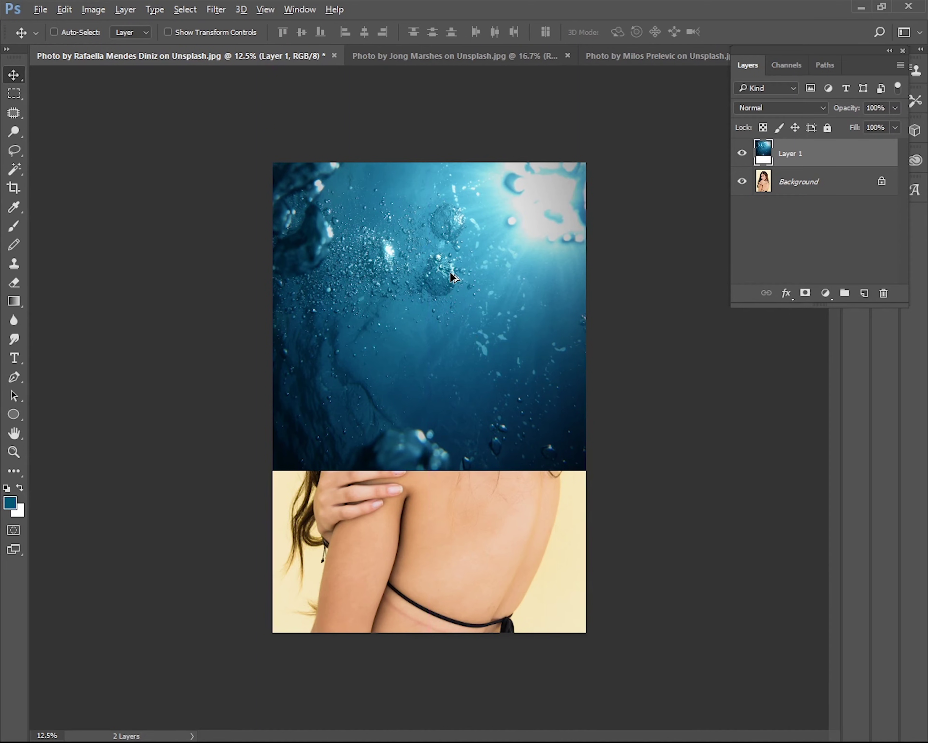
Step: Move the underwater photo layer slightly down over the portrait using Free Transform
{"action": "left_click_drag", "start_coordinate": [451, 272], "coordinate": [451, 272]}
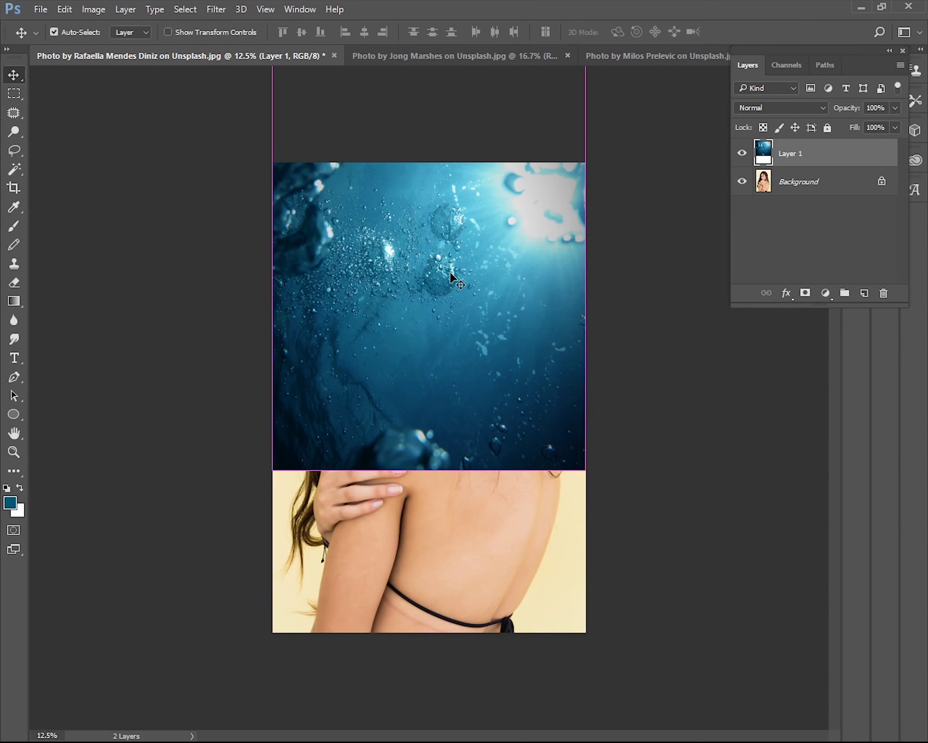
{"action": "key", "text": "ctrl+t"}
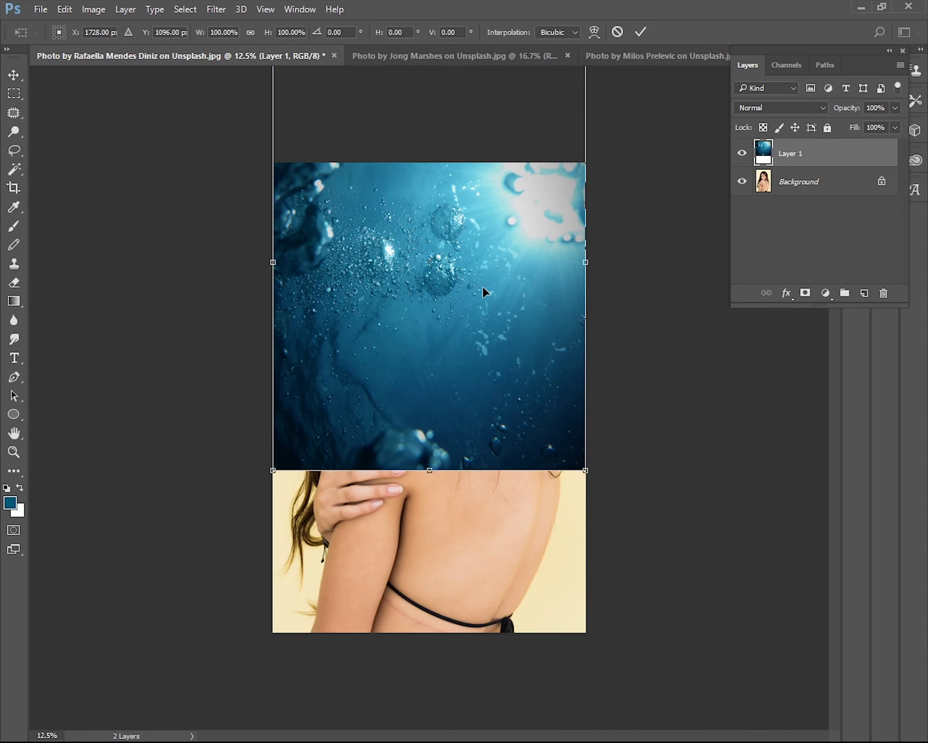
{"action": "mouse_move", "coordinate": [510, 322]}
{"action": "left_mouse_down"}
{"action": "mouse_move", "coordinate": [516, 342]}
{"action": "mouse_move", "coordinate": [511, 337]}
{"action": "left_mouse_up"}
{"action": "key", "text": "Return"}
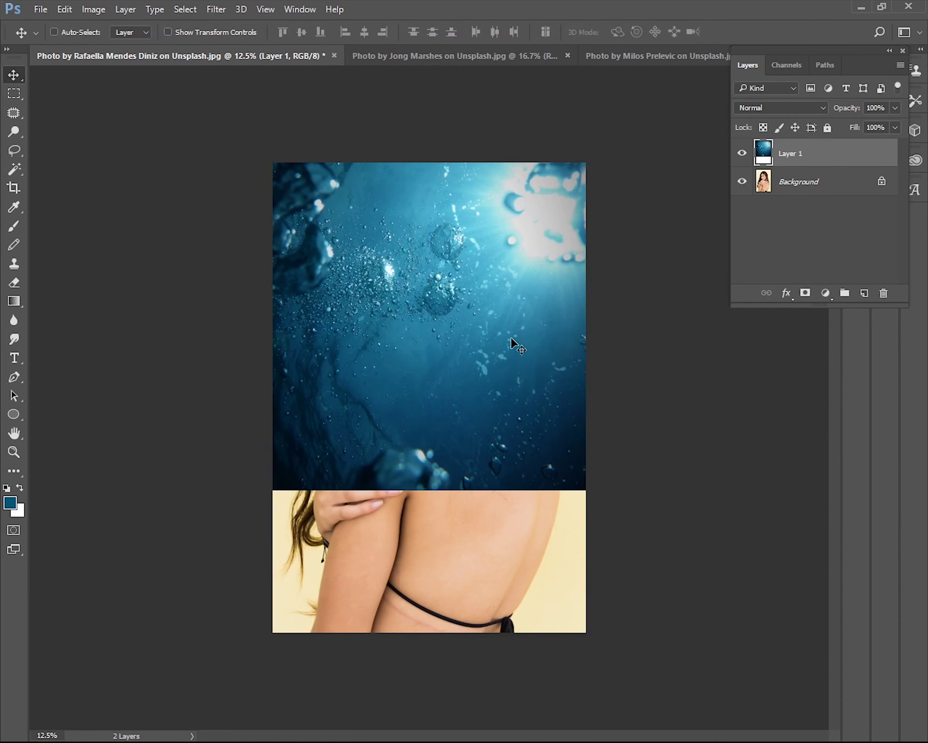
Step: Select a full-width band of the underwater layer's lower part, stretch it downward to about 204% height to cover the canvas, and deselect
{"action": "key", "text": "m"}
{"action": "left_click_drag", "start_coordinate": [638, 565], "coordinate": [216, 346]}
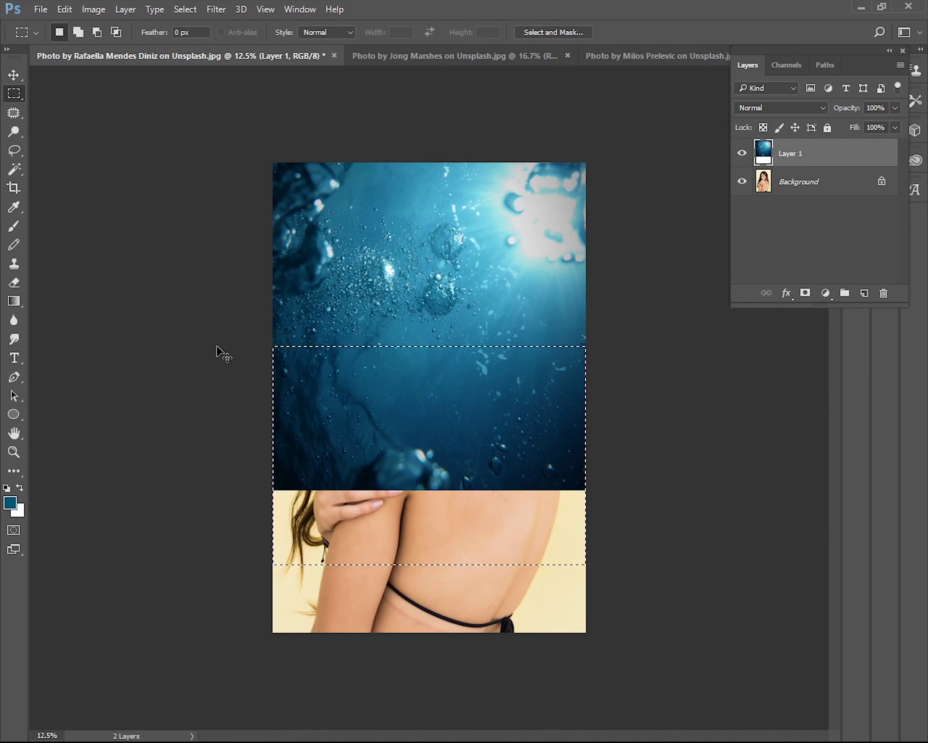
{"action": "key", "text": "ctrl+t"}
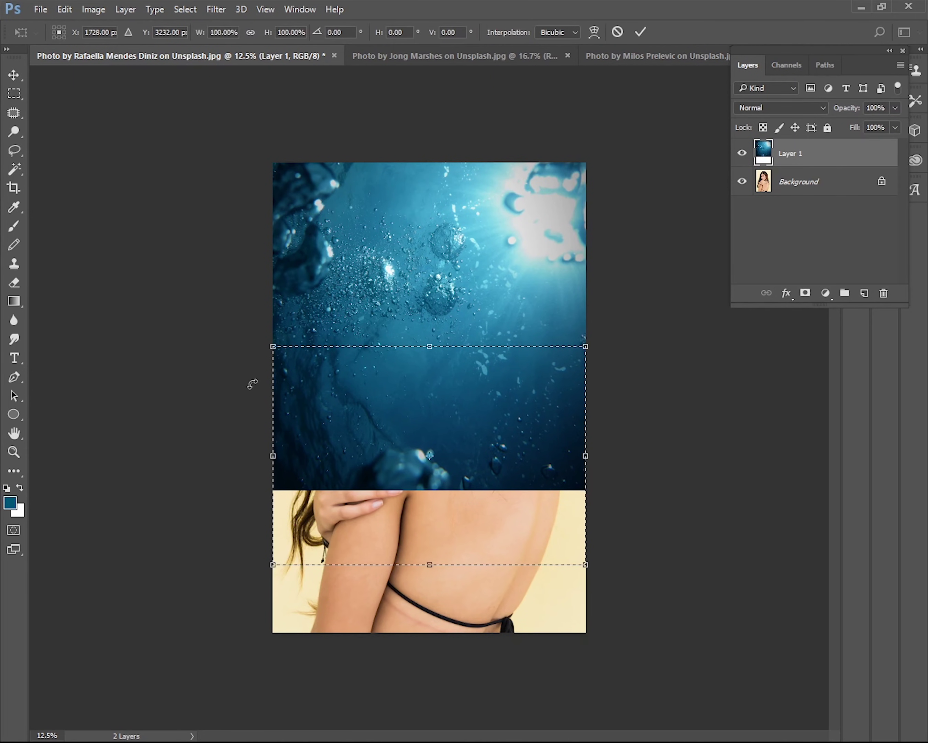
{"action": "left_click_drag", "start_coordinate": [432, 568], "coordinate": [405, 727]}
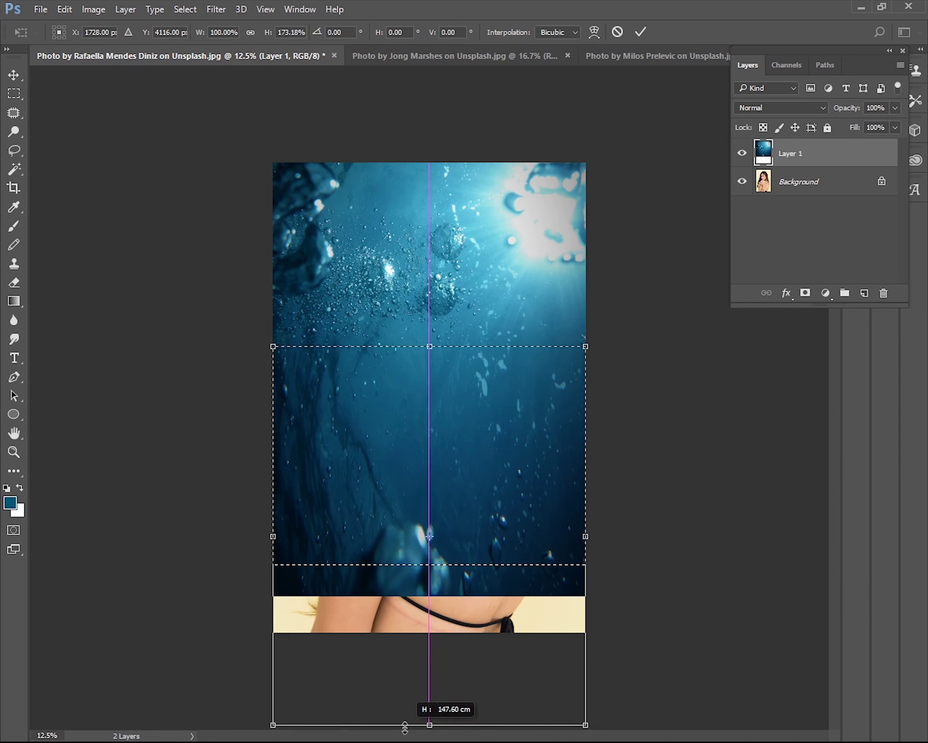
{"action": "key", "text": "ctrl+minus"}
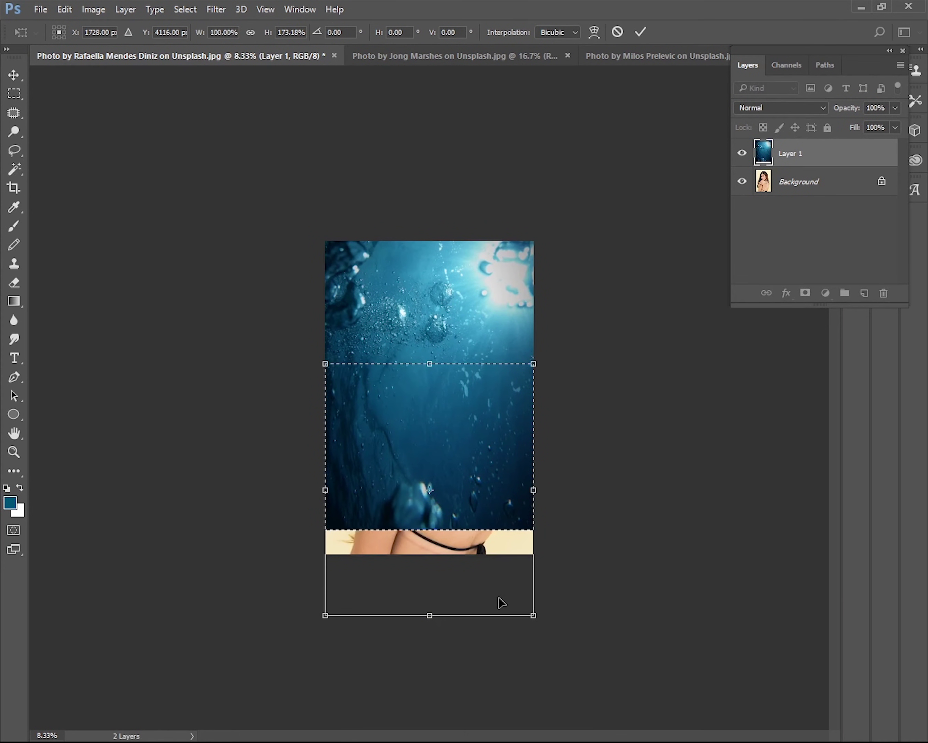
{"action": "left_click_drag", "start_coordinate": [428, 616], "coordinate": [423, 664]}
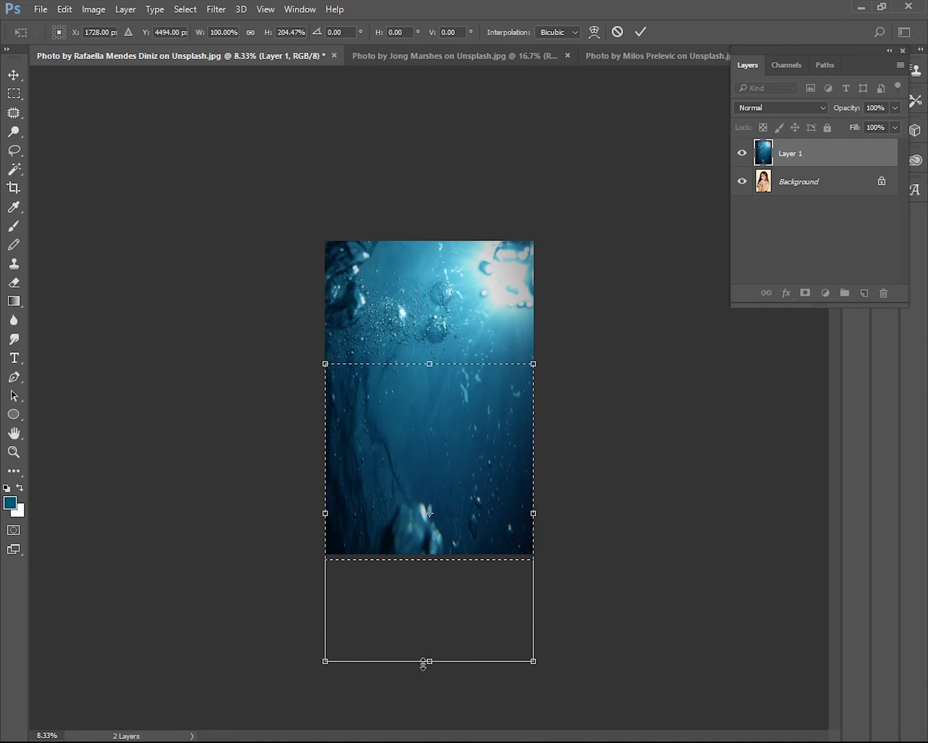
{"action": "key", "text": "Return"}
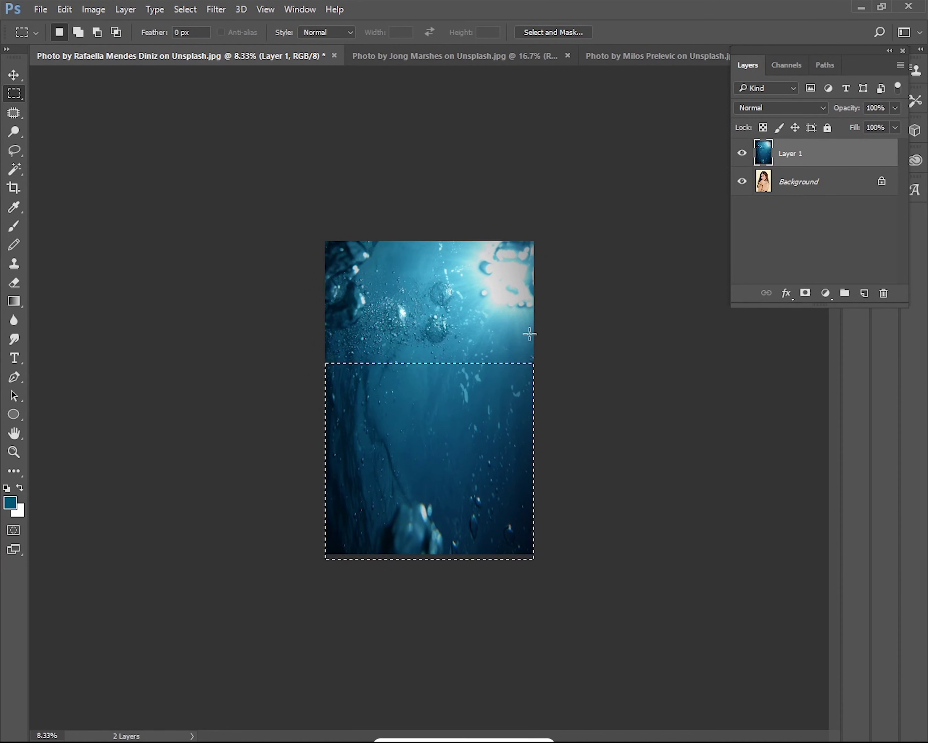
{"action": "key", "text": "ctrl+d"}
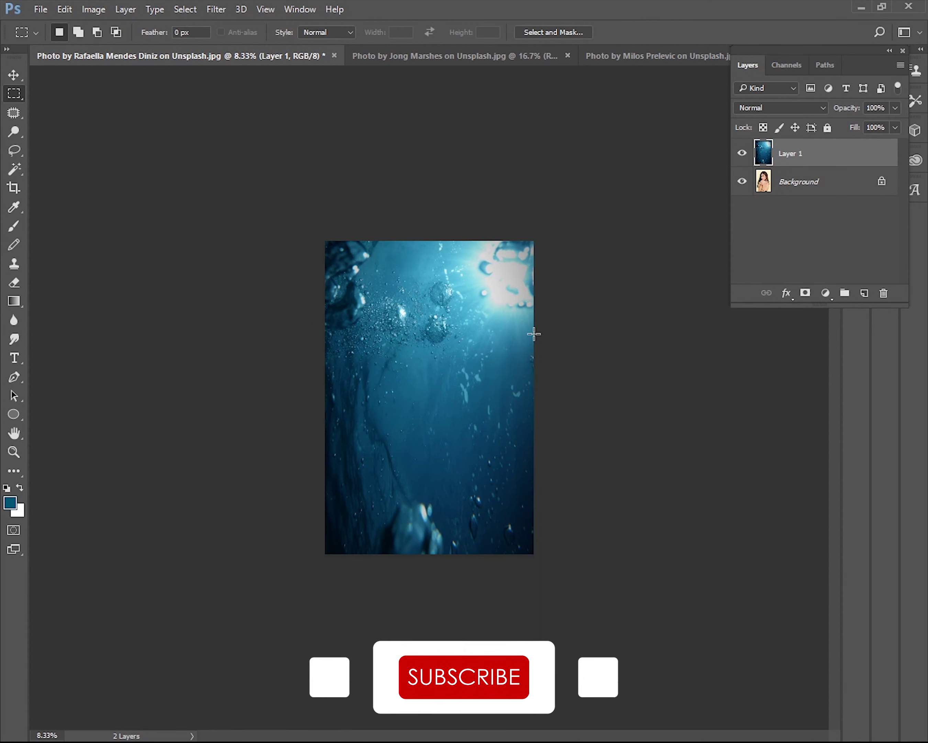
Step: Set the underwater layer's blend mode to Color and duplicate the layer's full canvas area onto a new layer
{"action": "left_click", "coordinate": [821, 108]}
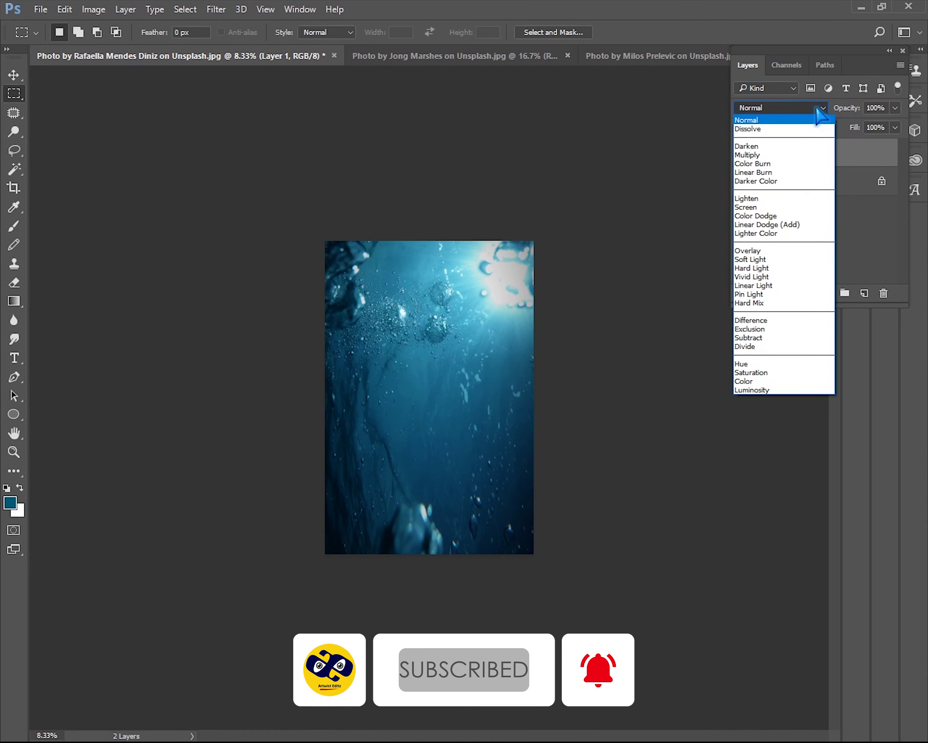
{"action": "left_click", "coordinate": [762, 381]}
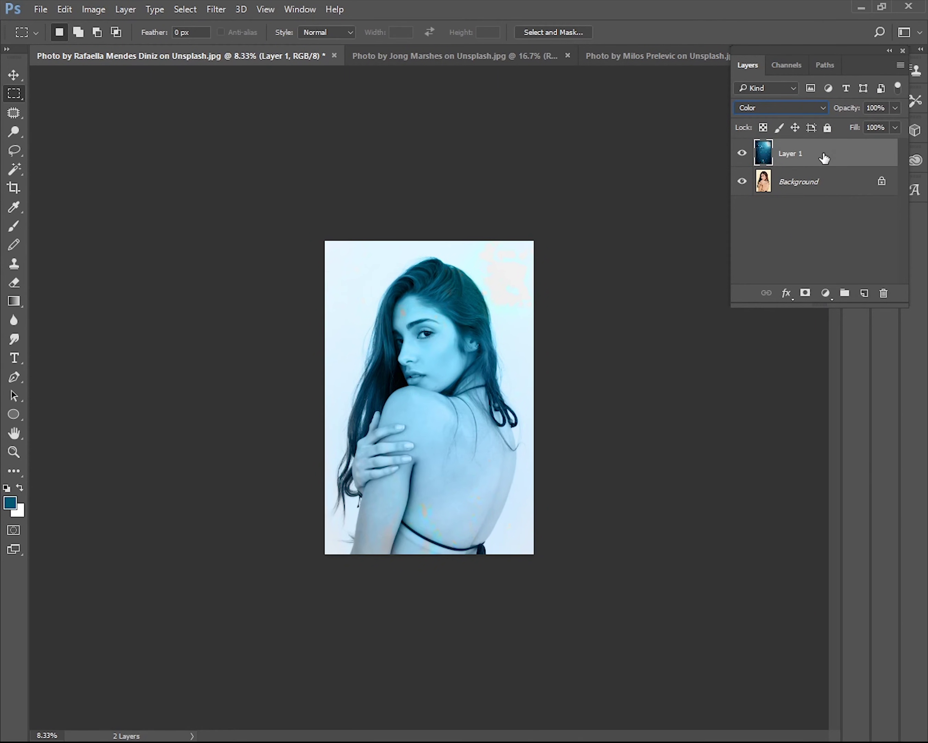
{"action": "key", "text": "ctrl+a"}
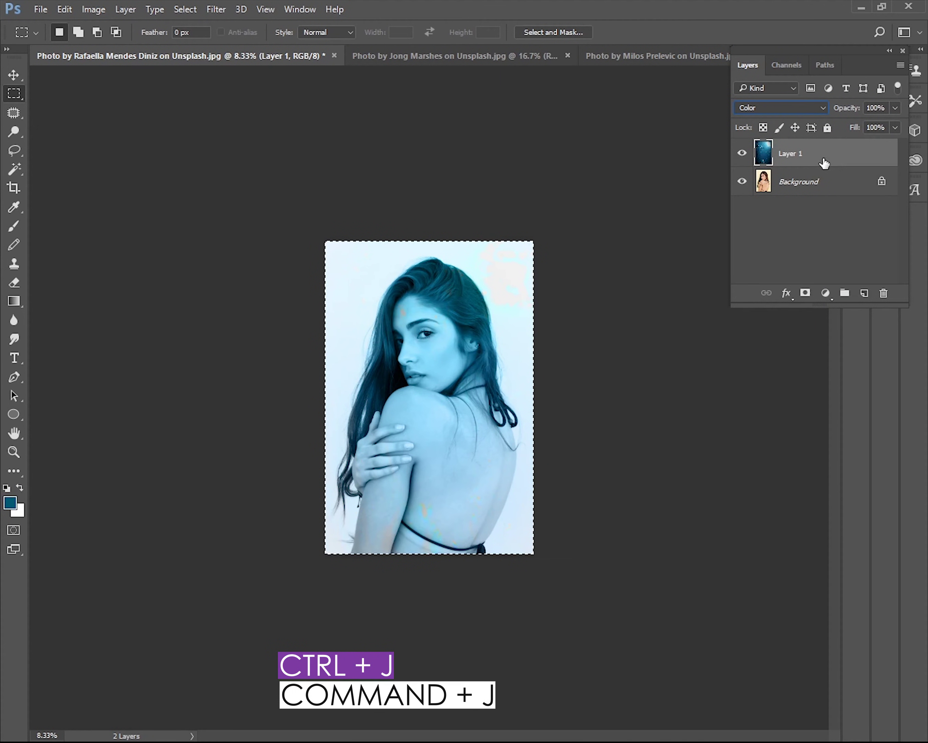
{"action": "key", "text": "ctrl+j"}
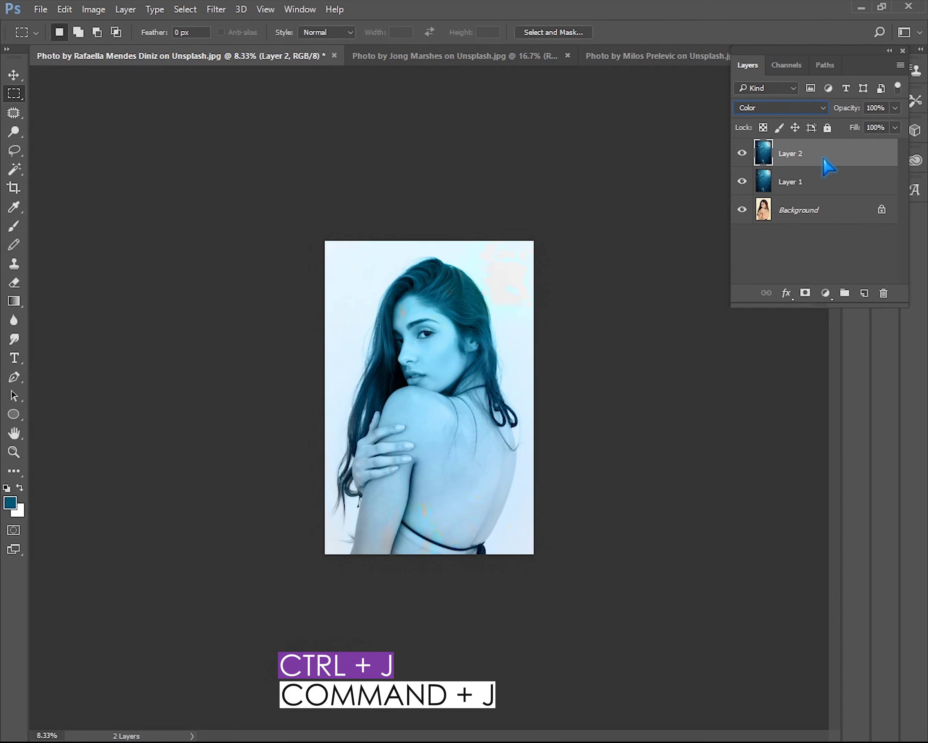
Step: Set Layer 2 to the Hard Light blend mode with 77% fill
{"action": "left_click", "coordinate": [802, 109]}
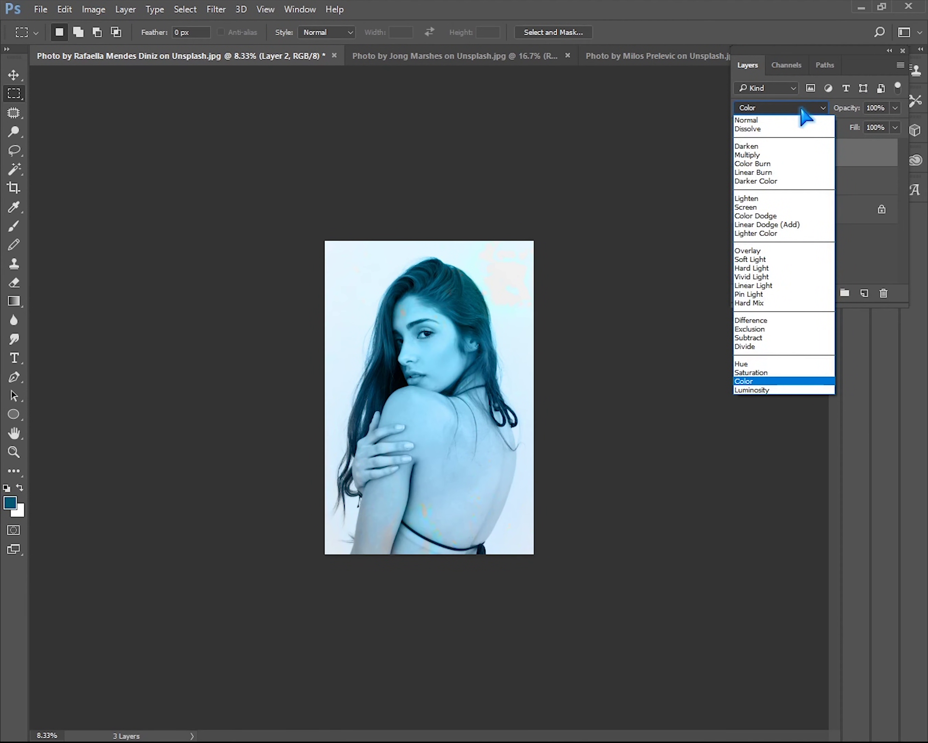
{"action": "left_click", "coordinate": [781, 275]}
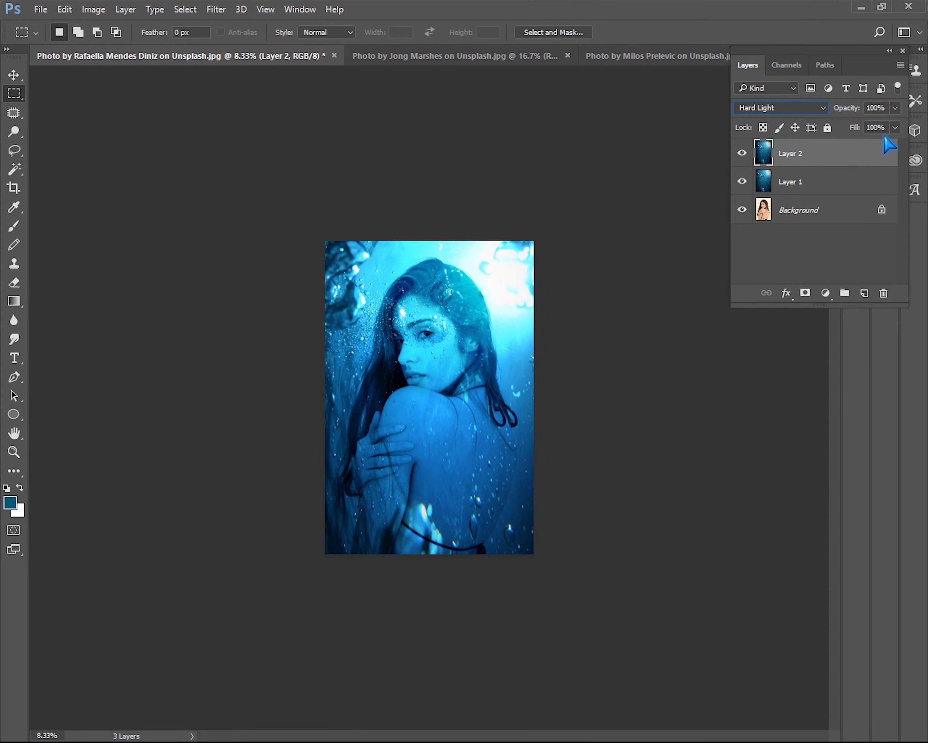
{"action": "left_click", "coordinate": [896, 128]}
{"action": "mouse_move", "coordinate": [895, 145]}
{"action": "left_mouse_down"}
{"action": "mouse_move", "coordinate": [882, 146]}
{"action": "mouse_move", "coordinate": [885, 158]}
{"action": "left_mouse_up"}
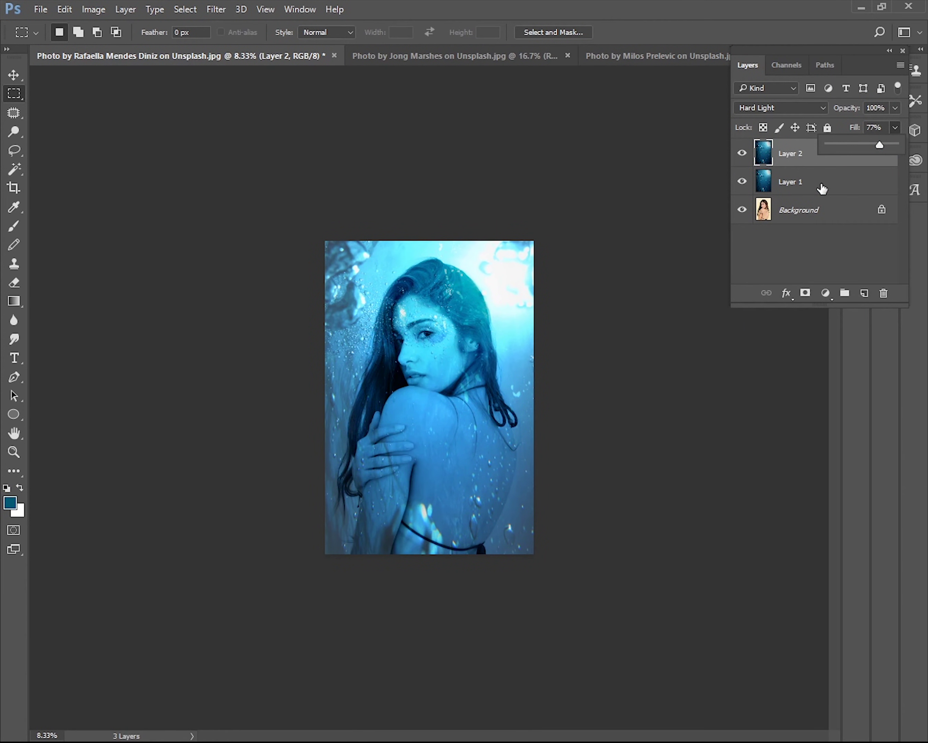
Step: Duplicate the Background layer and place the copy at the top of the layer stack
{"action": "left_click", "coordinate": [817, 211]}
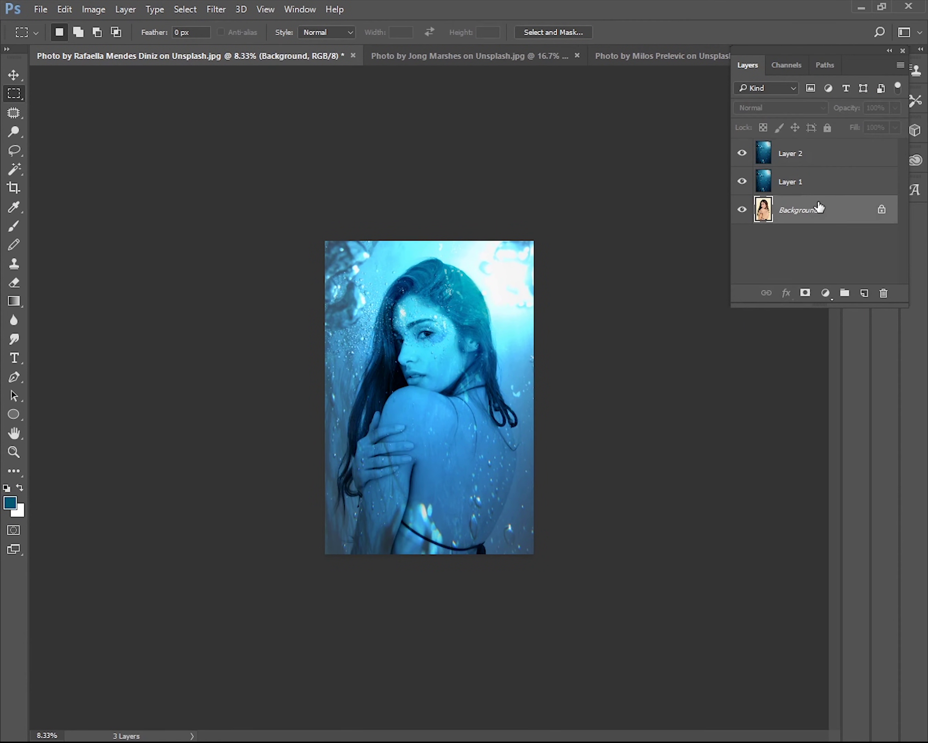
{"action": "left_click_drag", "start_coordinate": [818, 208], "coordinate": [865, 299]}
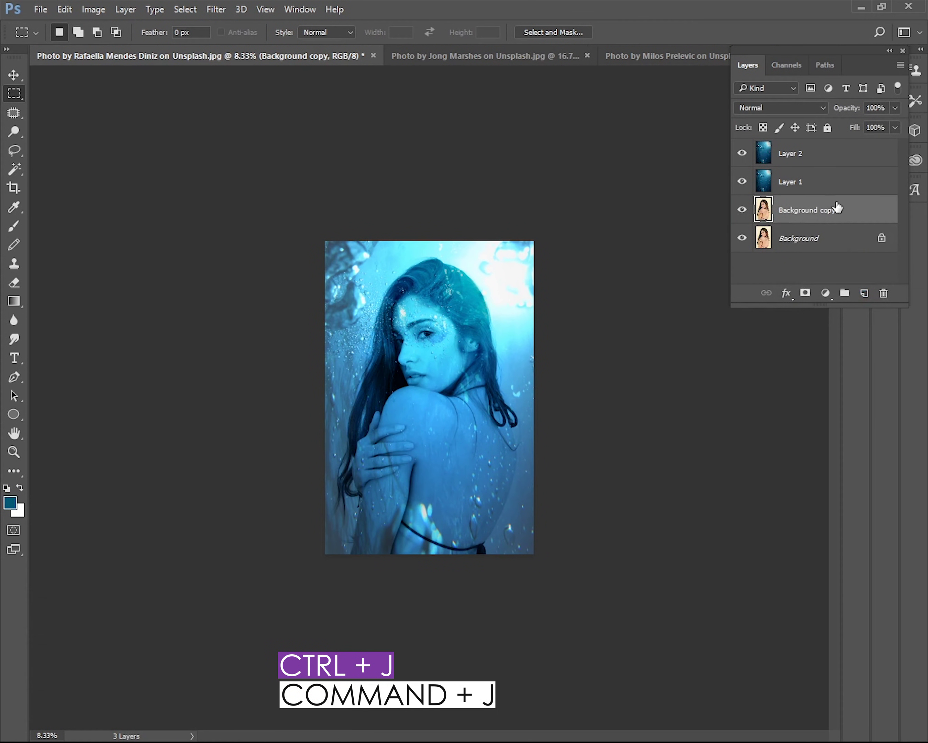
{"action": "left_click_drag", "start_coordinate": [835, 208], "coordinate": [842, 150]}
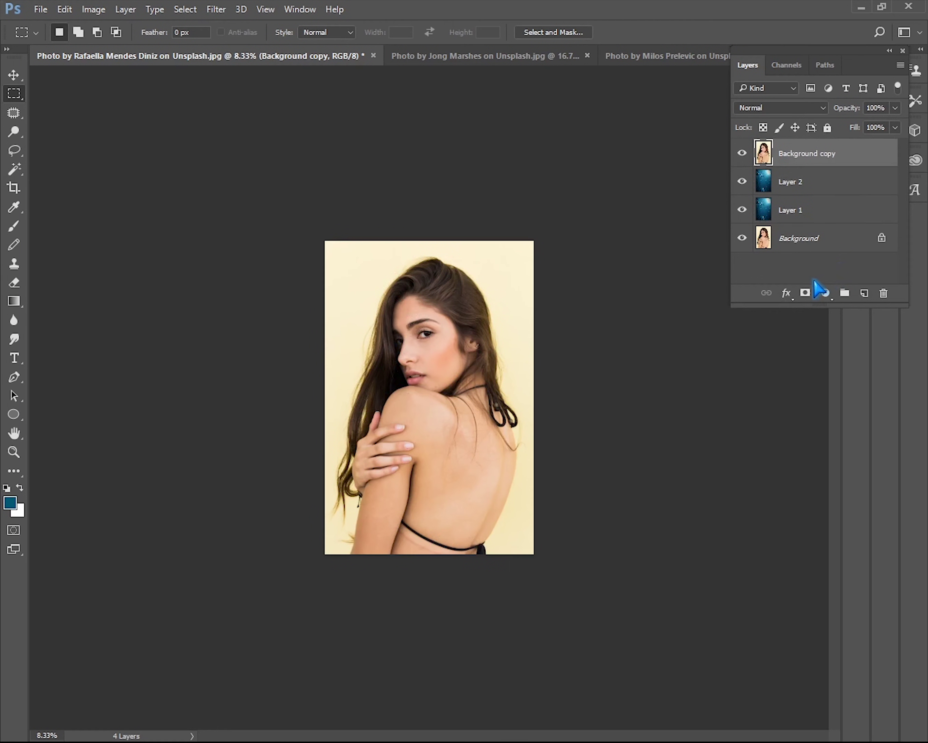
Step: Add a layer mask to Background copy and use Apply Image on it with the Merged layer, RGB channel, Multiply blending and 100% opacity
{"action": "left_click", "coordinate": [806, 294]}
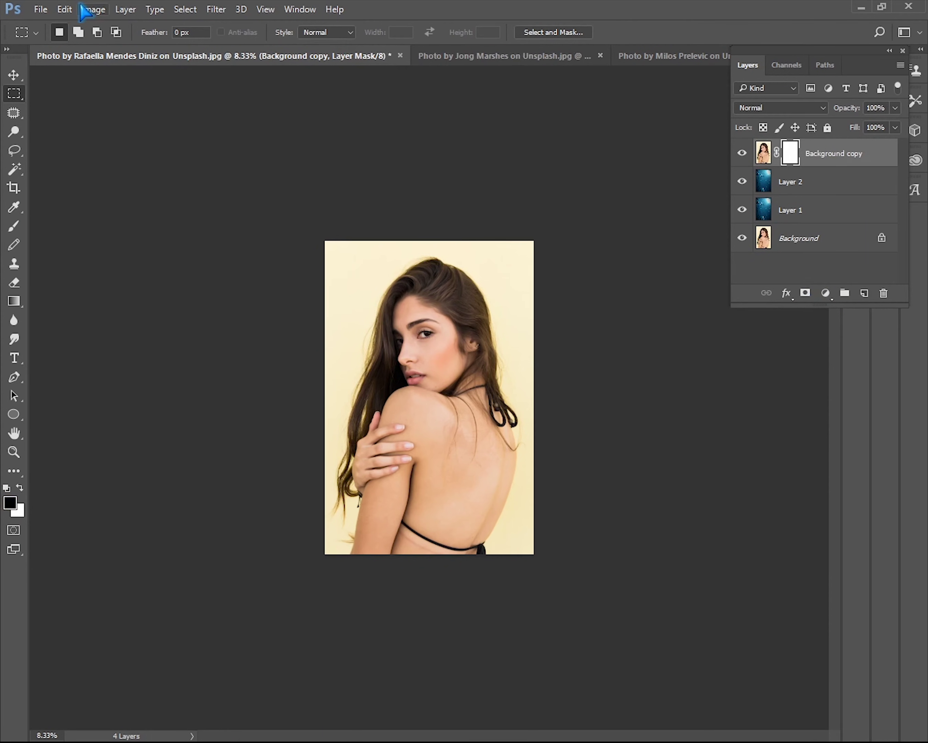
{"action": "left_click", "coordinate": [94, 9]}
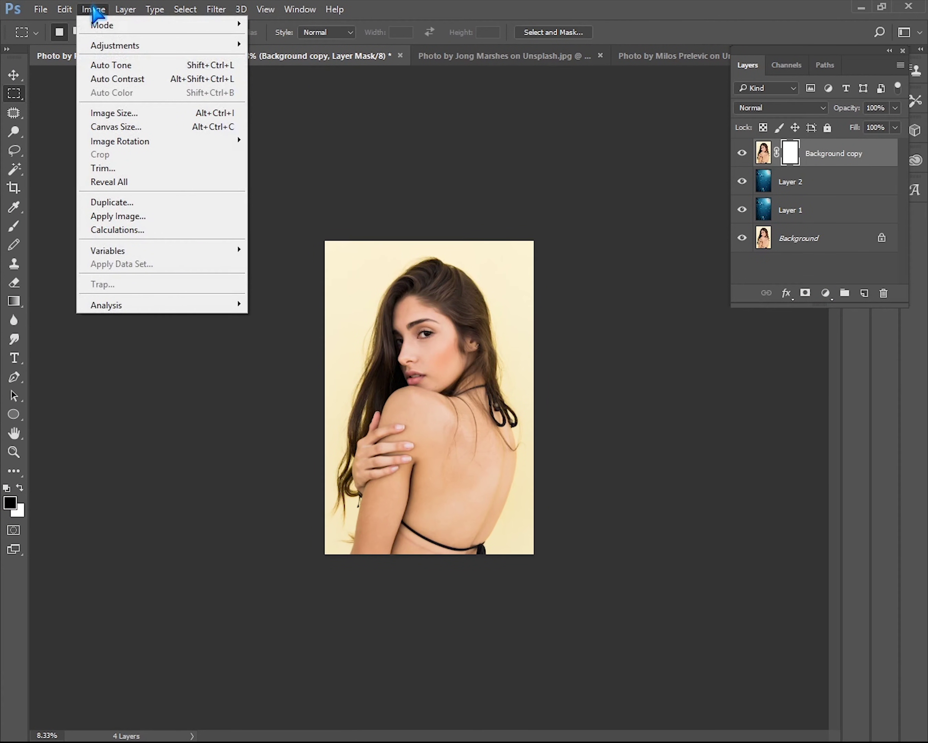
{"action": "left_click", "coordinate": [124, 215]}
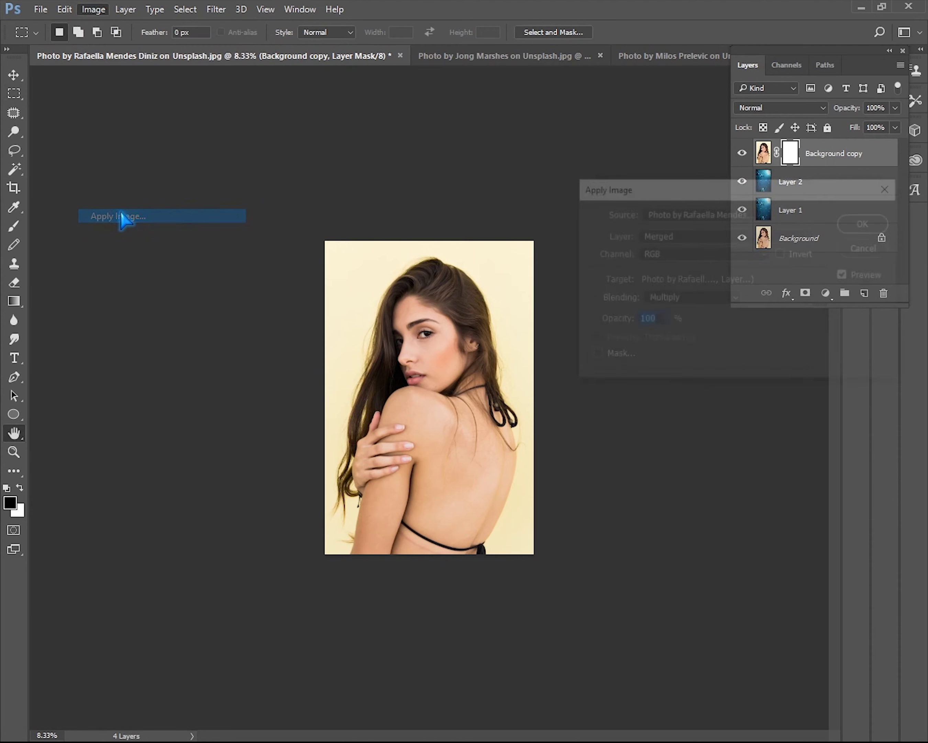
{"action": "left_click", "coordinate": [727, 299]}
{"action": "left_click", "coordinate": [728, 300]}
{"action": "left_click", "coordinate": [728, 300]}
{"action": "left_click", "coordinate": [726, 299]}
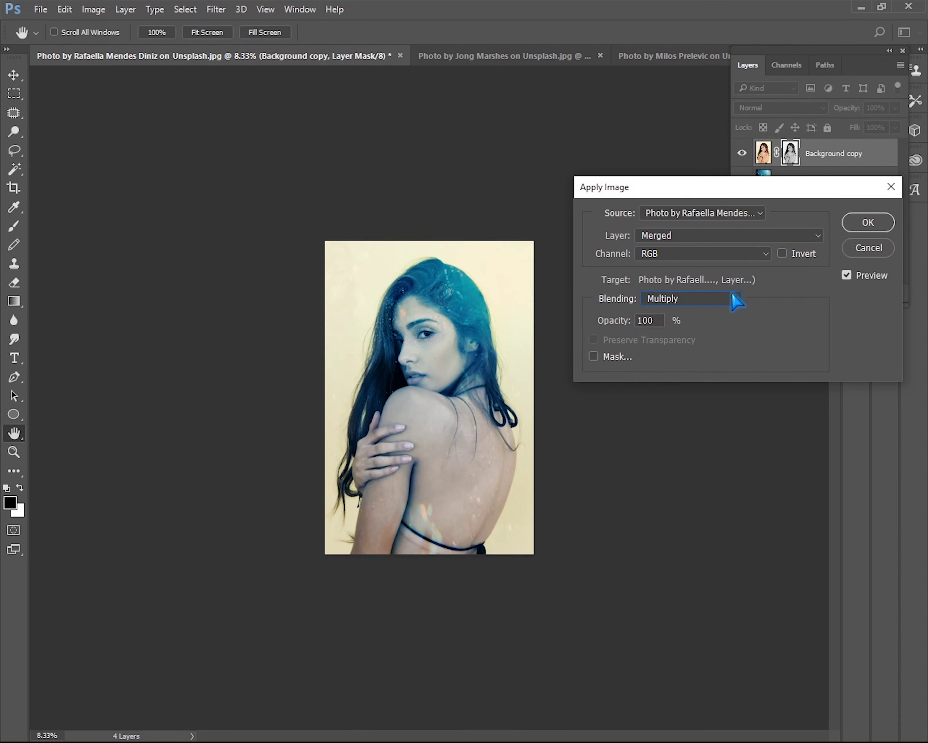
{"action": "left_click", "coordinate": [870, 223]}
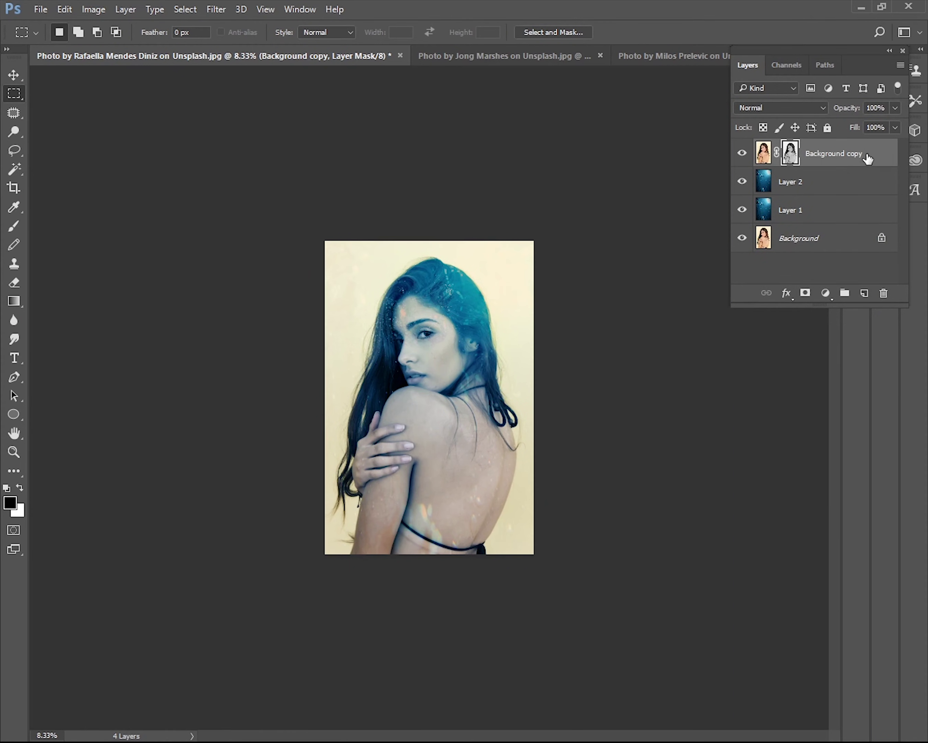
Step: Reduce the fill of the Background copy layer to 42%
{"action": "left_click", "coordinate": [896, 127]}
{"action": "left_click_drag", "start_coordinate": [896, 142], "coordinate": [857, 147]}
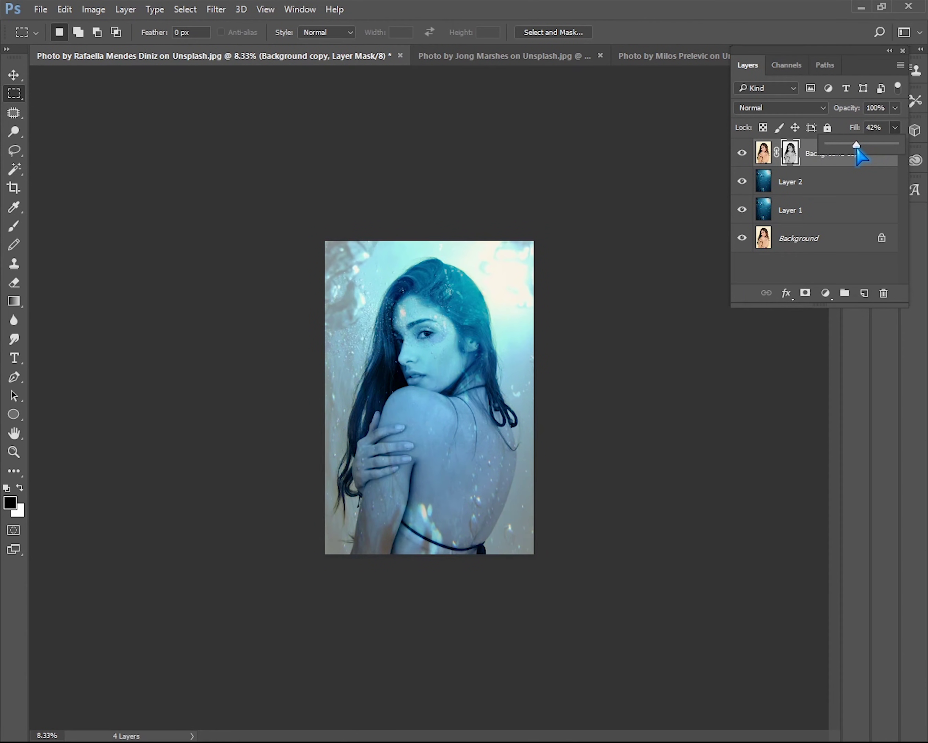
{"action": "left_click", "coordinate": [867, 166]}
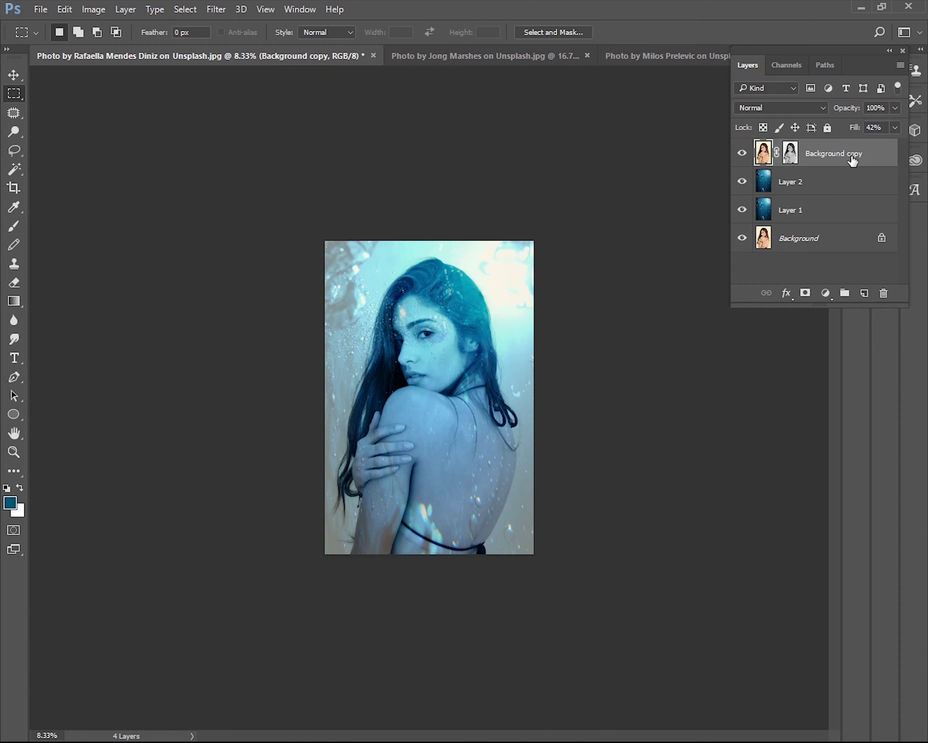
Step: Paint black on the Background copy mask around the woman with a soft 1500 px brush to hide the copy's backdrop
{"action": "left_click", "coordinate": [790, 153]}
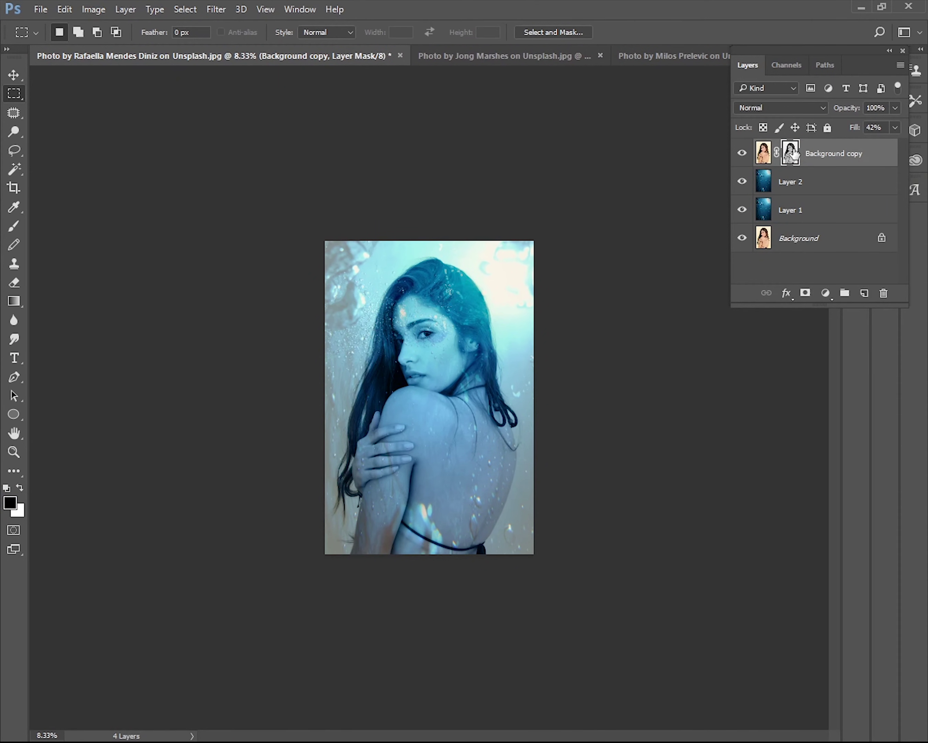
{"action": "key", "text": "b"}
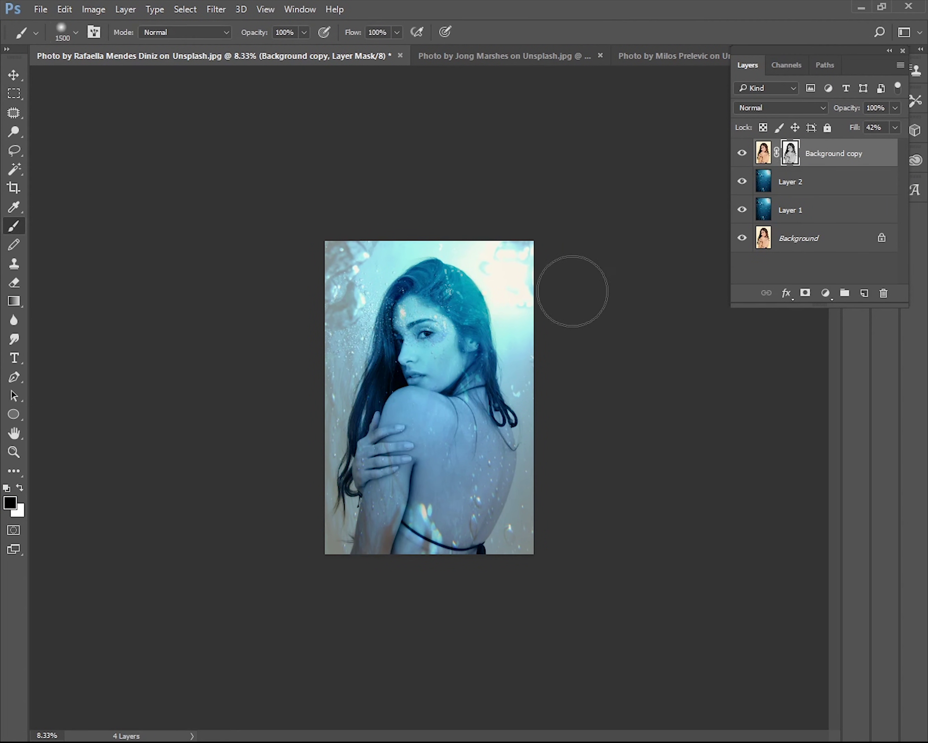
{"action": "mouse_move", "coordinate": [479, 244]}
{"action": "left_mouse_down"}
{"action": "mouse_move", "coordinate": [507, 249]}
{"action": "mouse_move", "coordinate": [532, 309]}
{"action": "mouse_move", "coordinate": [541, 478]}
{"action": "mouse_move", "coordinate": [522, 547]}
{"action": "mouse_move", "coordinate": [530, 584]}
{"action": "left_mouse_up"}
{"action": "mouse_move", "coordinate": [408, 252]}
{"action": "left_mouse_down"}
{"action": "mouse_move", "coordinate": [324, 298]}
{"action": "mouse_move", "coordinate": [318, 351]}
{"action": "mouse_move", "coordinate": [348, 268]}
{"action": "mouse_move", "coordinate": [369, 242]}
{"action": "mouse_move", "coordinate": [347, 371]}
{"action": "mouse_move", "coordinate": [329, 410]}
{"action": "mouse_move", "coordinate": [326, 572]}
{"action": "left_mouse_up"}
{"action": "mouse_move", "coordinate": [532, 511]}
{"action": "left_mouse_down"}
{"action": "mouse_move", "coordinate": [545, 282]}
{"action": "mouse_move", "coordinate": [522, 215]}
{"action": "mouse_move", "coordinate": [374, 214]}
{"action": "mouse_move", "coordinate": [326, 289]}
{"action": "mouse_move", "coordinate": [321, 452]}
{"action": "left_mouse_up"}
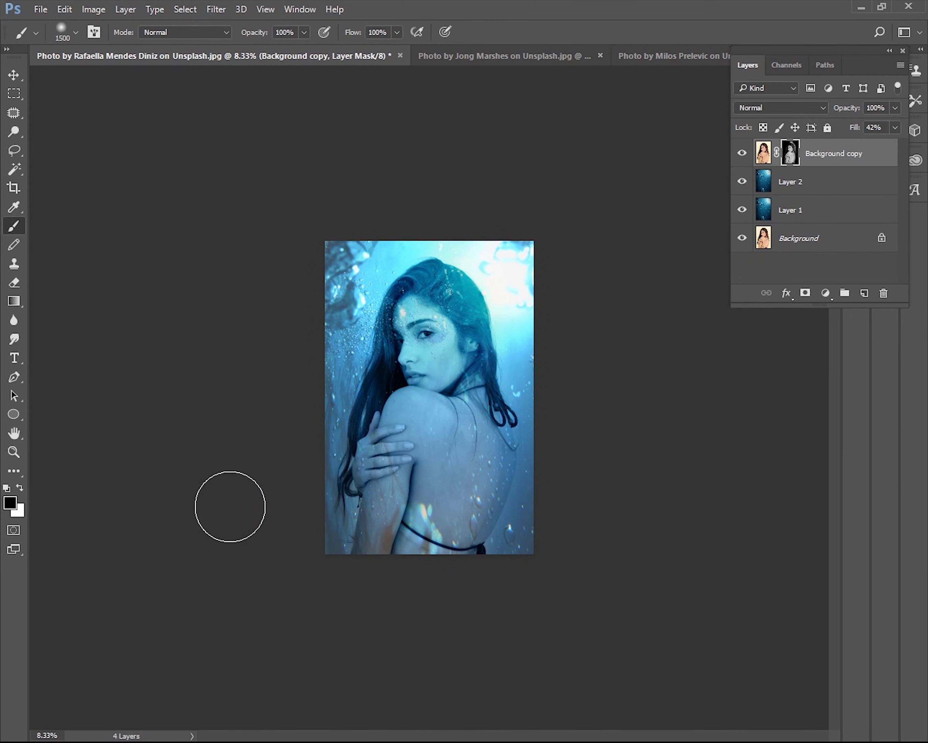
Step: Bring the fish school photo into the portrait document as the top layer, covering the lower part of the canvas
{"action": "left_click", "coordinate": [16, 79]}
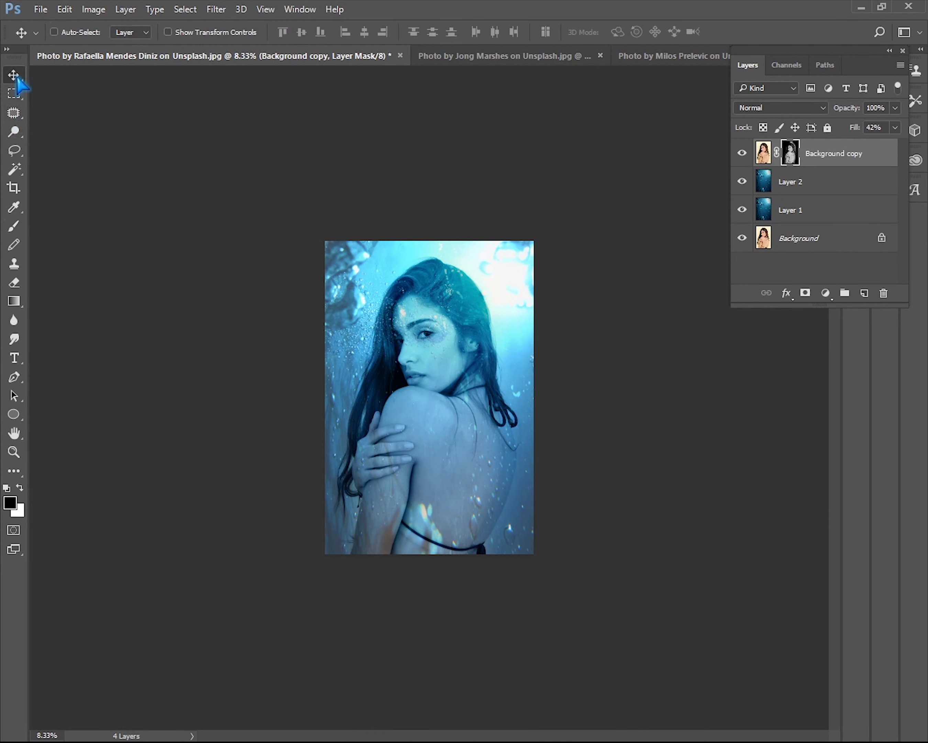
{"action": "left_click", "coordinate": [507, 65]}
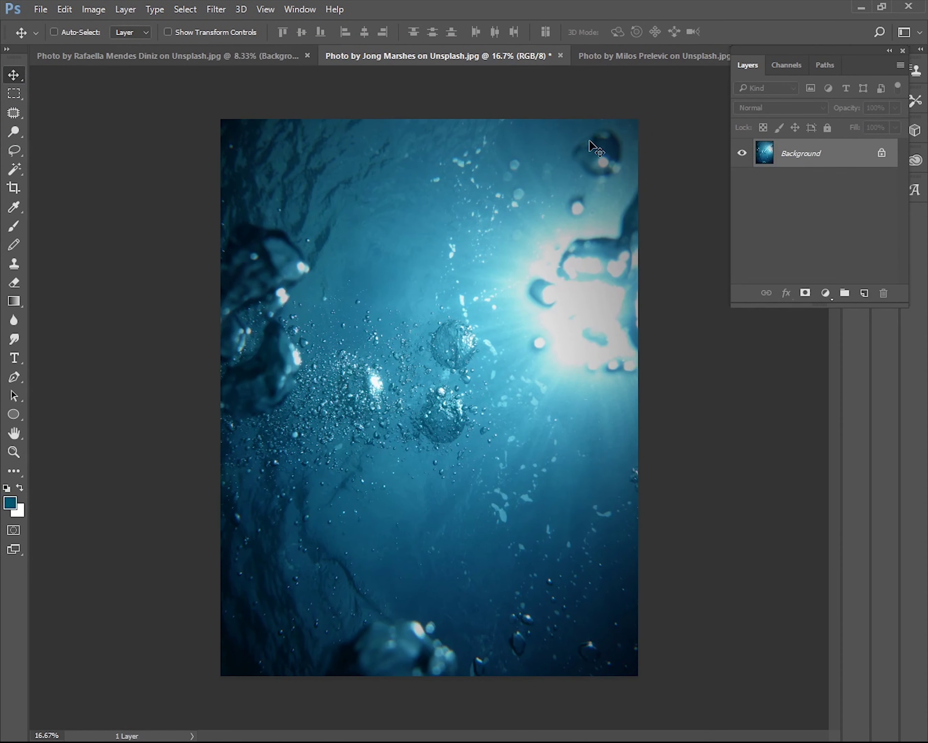
{"action": "left_click", "coordinate": [670, 58]}
{"action": "left_click_drag", "start_coordinate": [440, 427], "coordinate": [492, 500]}
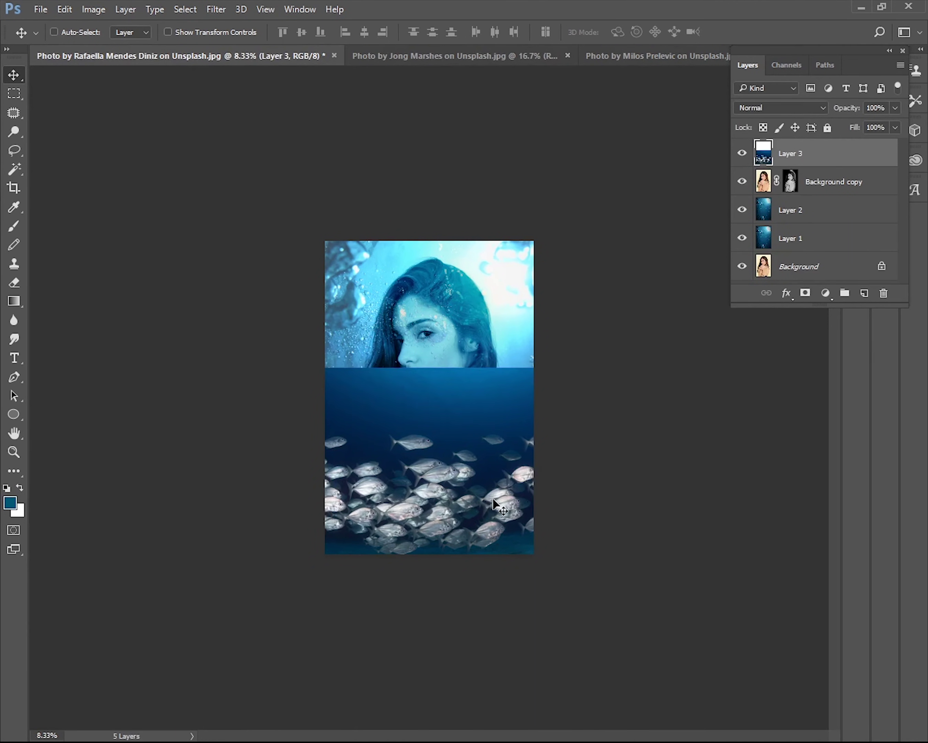
Step: Blend the fish layer in Overlay mode and scale it down to slightly wider than the canvas, positioned over the lower third of the portrait
{"action": "left_click", "coordinate": [794, 109]}
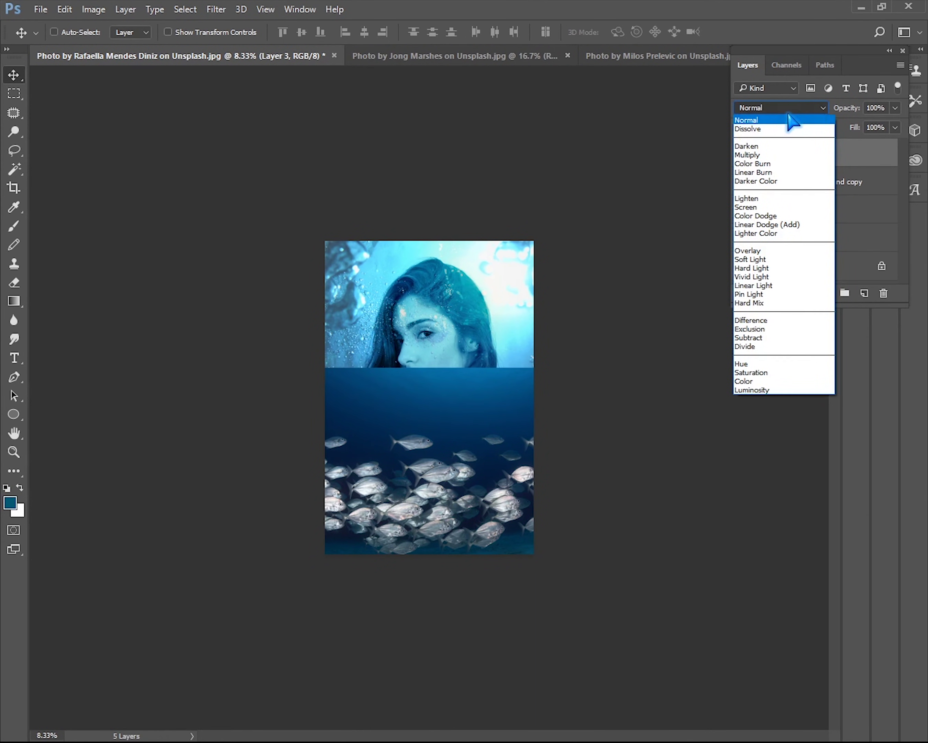
{"action": "left_click", "coordinate": [795, 250]}
{"action": "key", "text": "ctrl"}
{"action": "key", "text": "ctrl+t"}
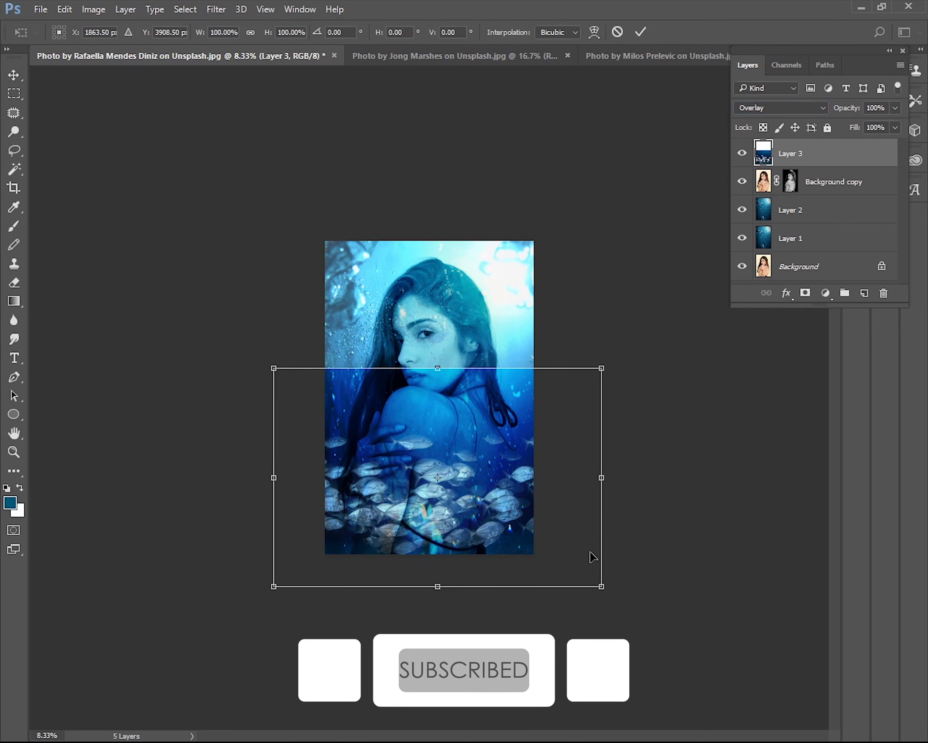
{"action": "left_click_drag", "start_coordinate": [602, 587], "coordinate": [535, 547]}
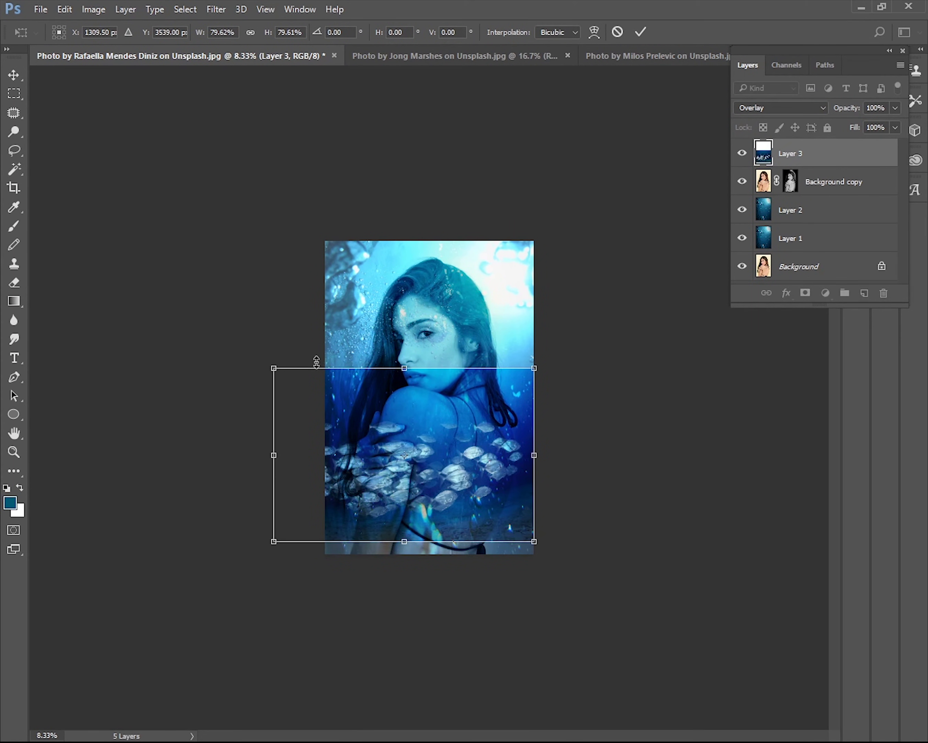
{"action": "left_click_drag", "start_coordinate": [273, 368], "coordinate": [327, 399]}
{"action": "left_click_drag", "start_coordinate": [458, 491], "coordinate": [454, 541]}
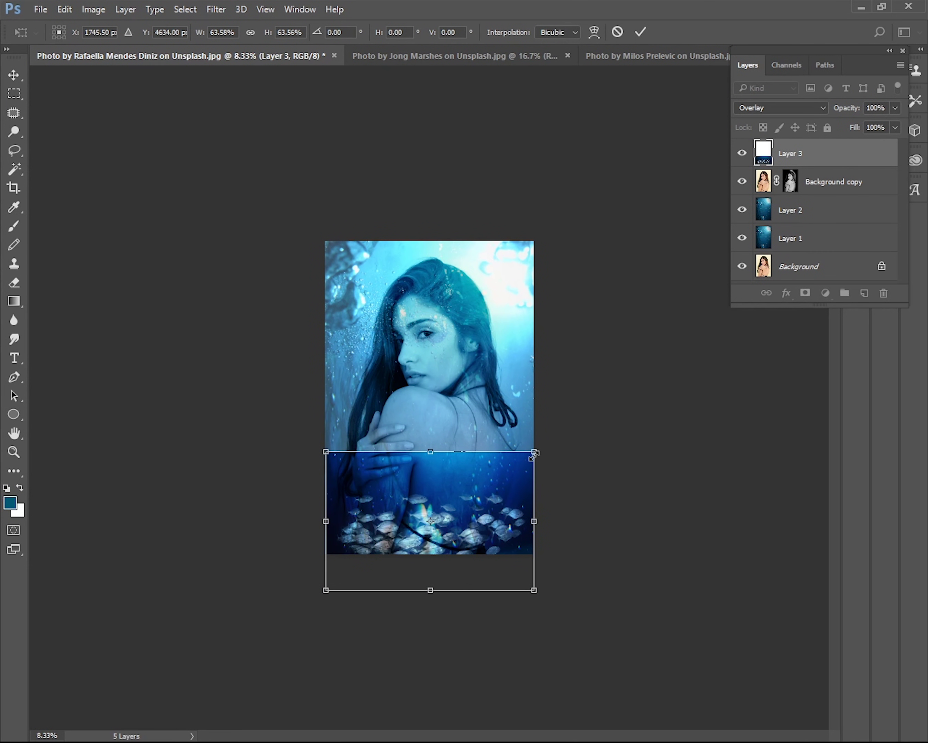
{"action": "mouse_move", "coordinate": [535, 453]}
{"action": "left_mouse_down"}
{"action": "mouse_move", "coordinate": [561, 439]}
{"action": "mouse_move", "coordinate": [551, 452]}
{"action": "left_mouse_up"}
{"action": "mouse_move", "coordinate": [471, 511]}
{"action": "left_mouse_down"}
{"action": "mouse_move", "coordinate": [477, 490]}
{"action": "mouse_move", "coordinate": [471, 529]}
{"action": "mouse_move", "coordinate": [469, 515]}
{"action": "left_mouse_up"}
{"action": "key", "text": "Return"}
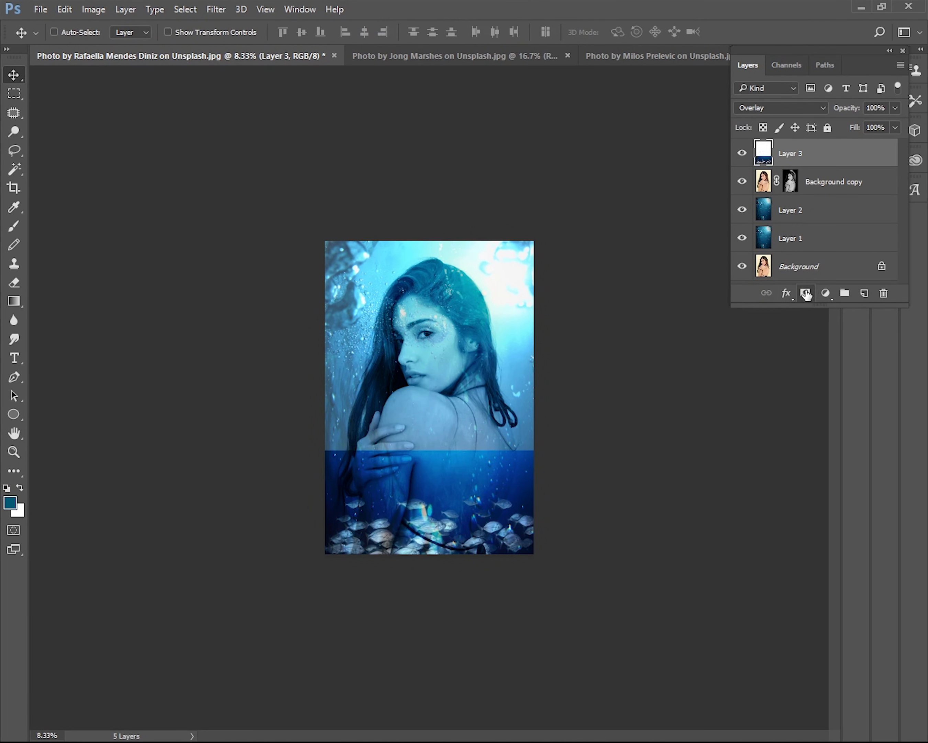
Step: Add a layer mask to Layer 3 and fill it with a vertical black-to-white linear gradient from the fish photo's upper edge to near the canvas bottom
{"action": "left_click", "coordinate": [805, 293]}
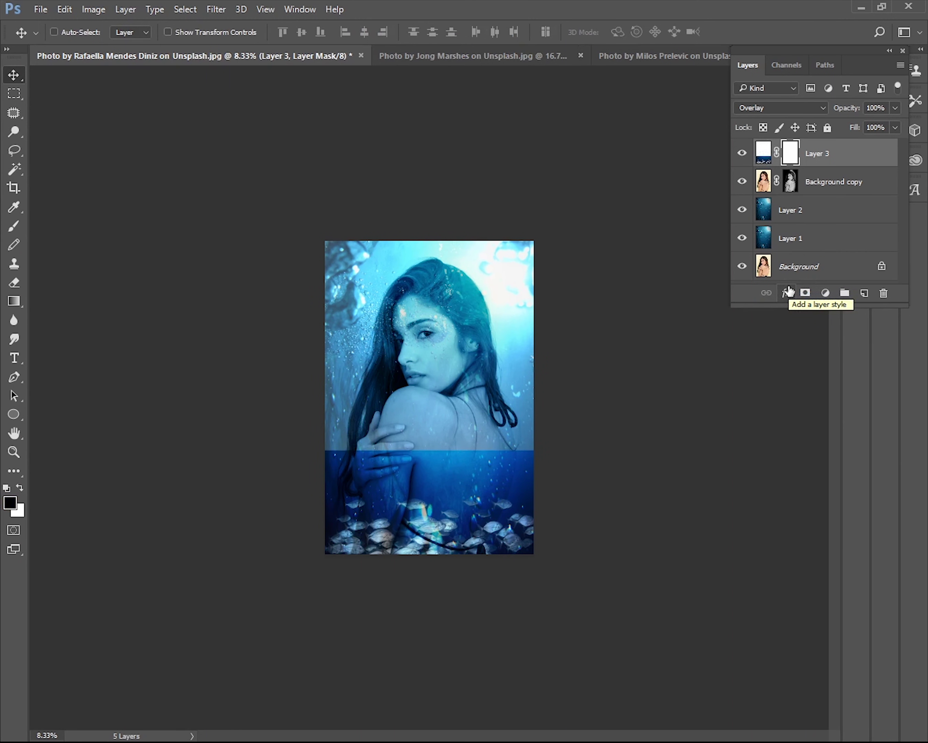
{"action": "key", "text": "g"}
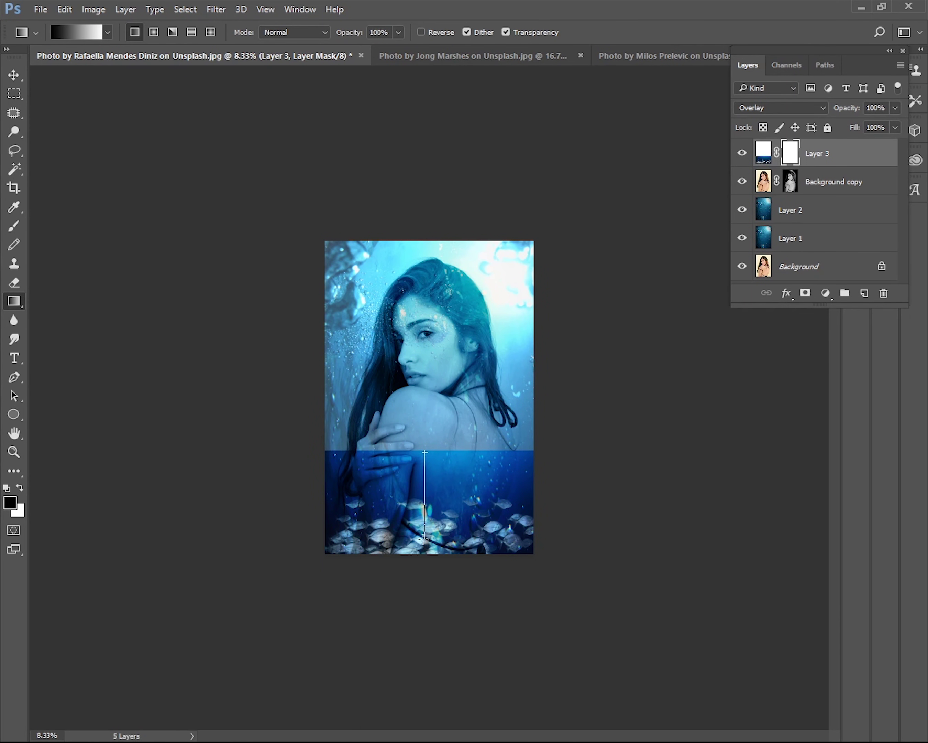
{"action": "left_click_drag", "start_coordinate": [424, 540], "coordinate": [424, 540]}
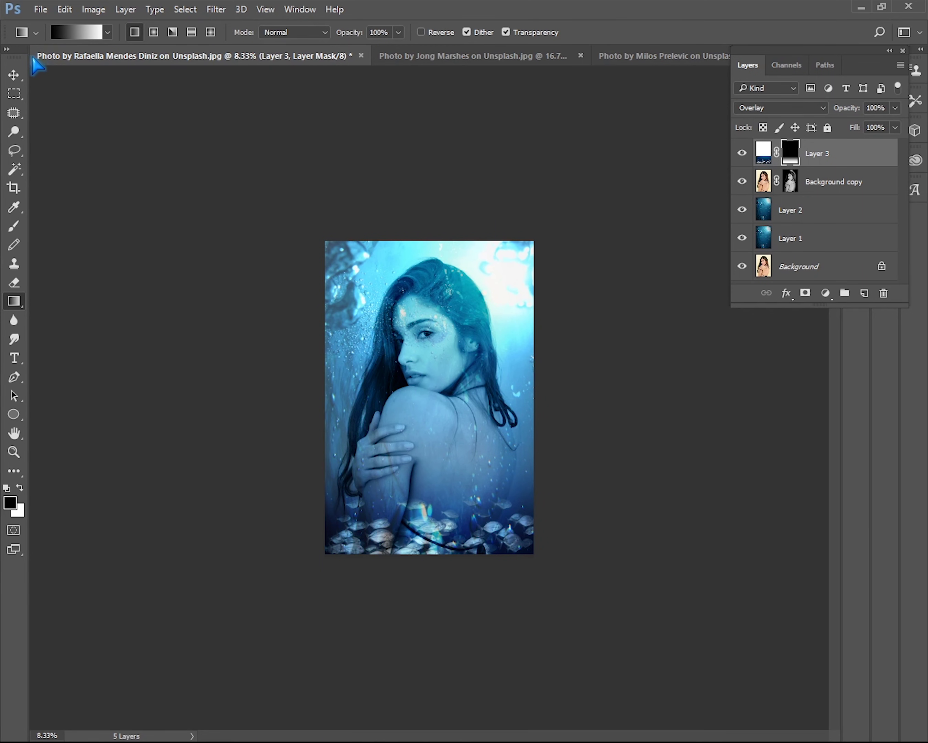
{"action": "left_click", "coordinate": [15, 73]}
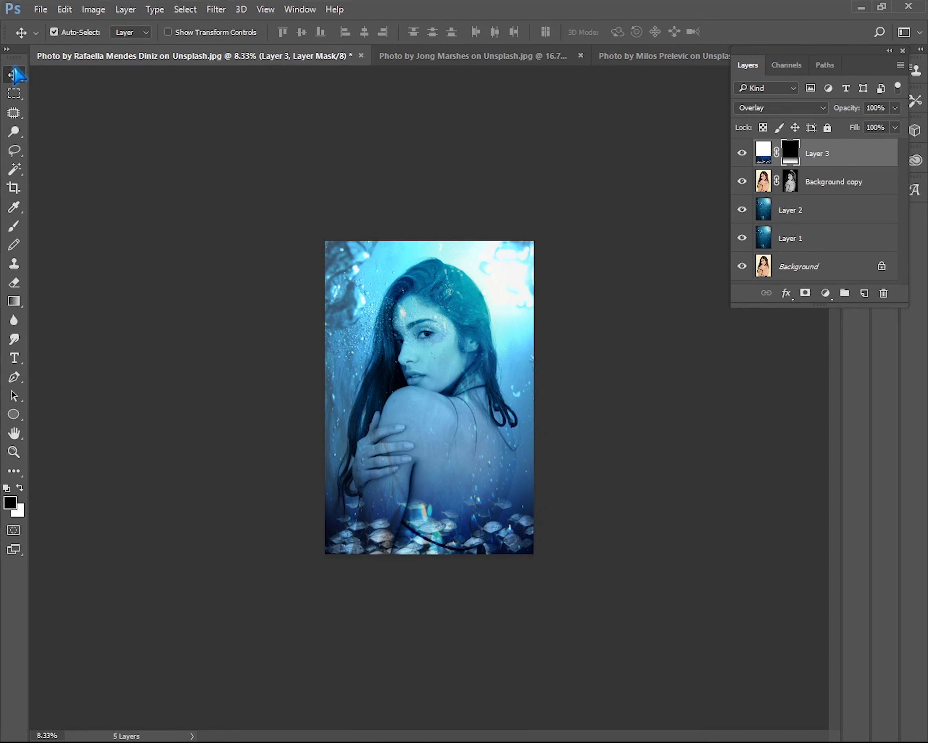
Step: Examine the finished composite at 16.67% zoom with the Layers panel closed
{"action": "key", "text": "ctrl+plus"}
{"action": "key", "text": "ctrl+plus"}
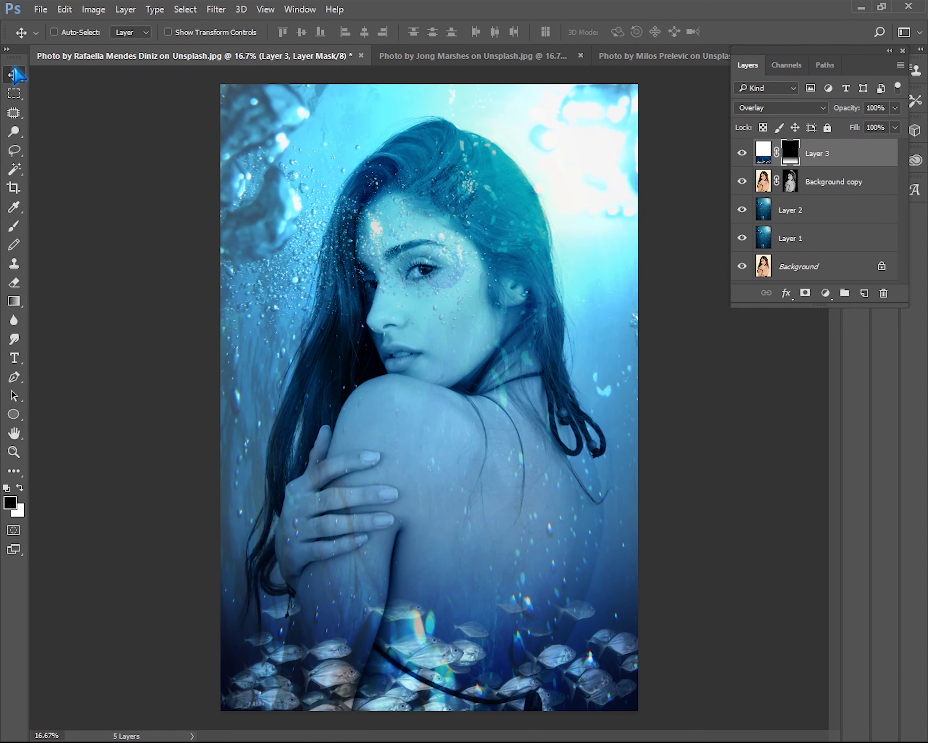
{"action": "left_click", "coordinate": [903, 49]}
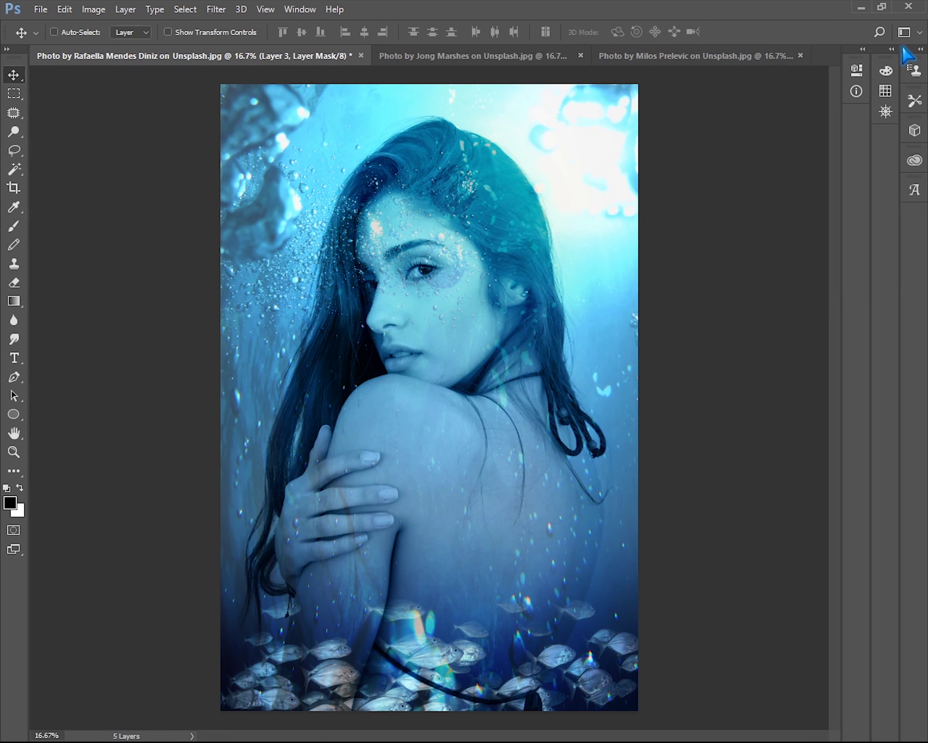